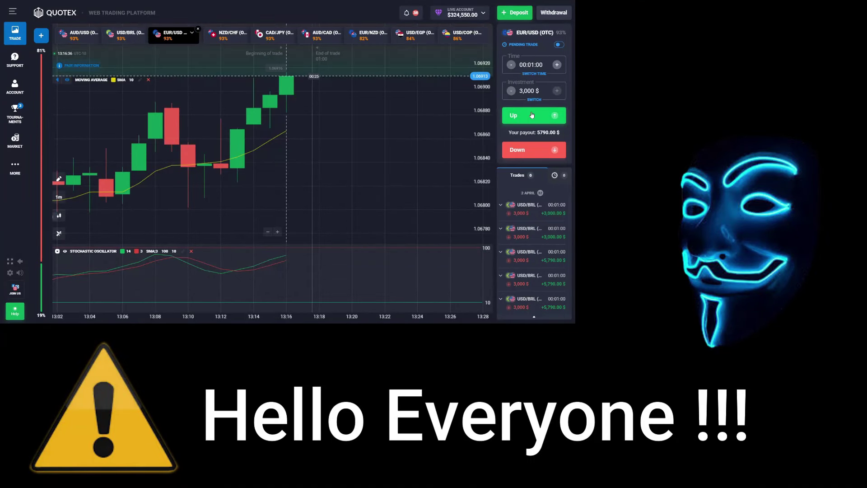
pyautogui.click(532, 115)
pyautogui.click(531, 115)
pyautogui.click(531, 114)
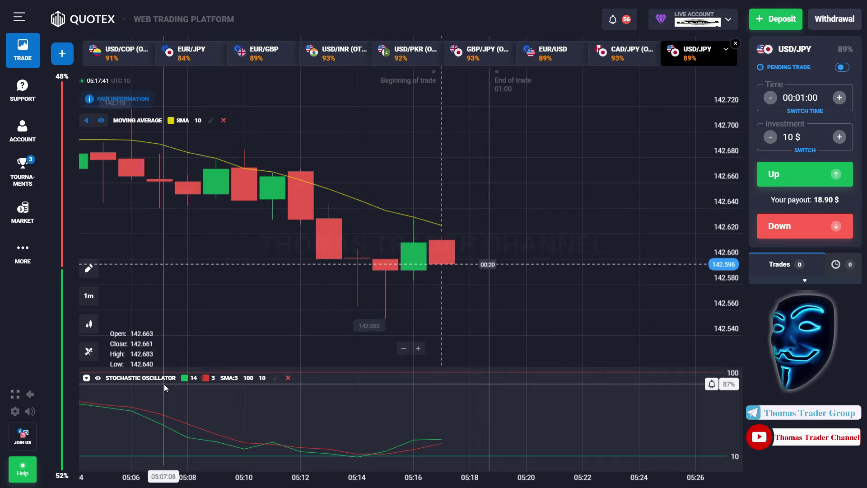
# Open the chart timeframe choices and close them, leaving the 1m timeframe unchanged.
pyautogui.click(89, 299)
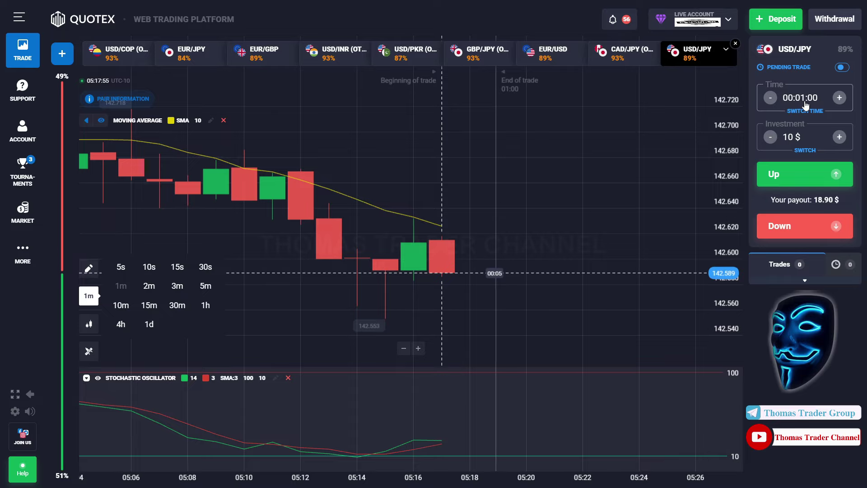
pyautogui.click(649, 339)
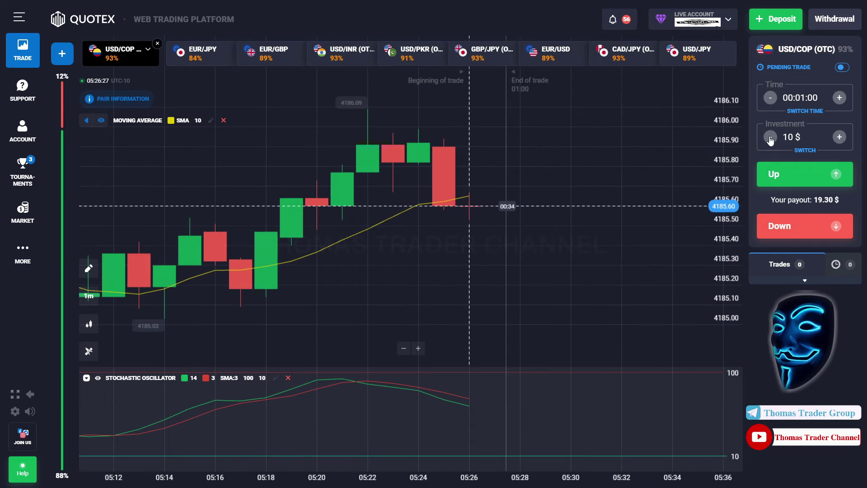
# Place a 10 $ one-minute Up trade on USD/COP (OTC), which wins +19.30 $.
pyautogui.click(822, 176)
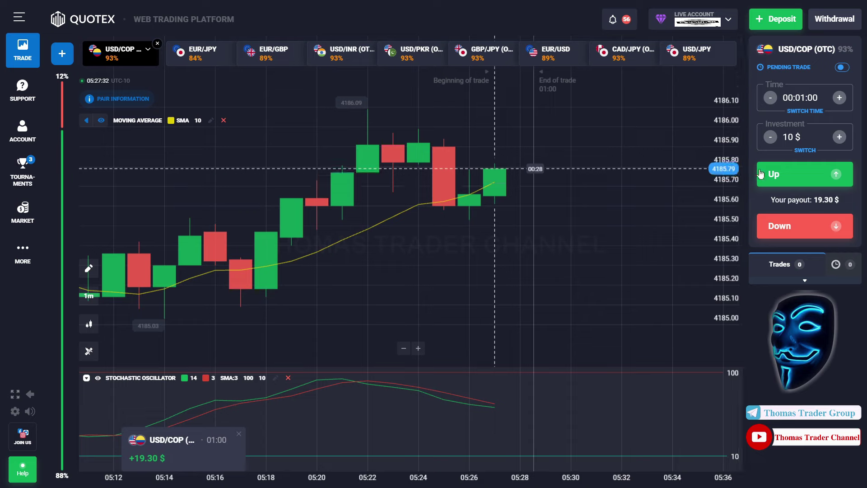
# Clear the stake, switch to CAD/JPY (OTC) and place a 19 $ Down trade.
pyautogui.click(792, 138)
pyautogui.press('BackSpace')
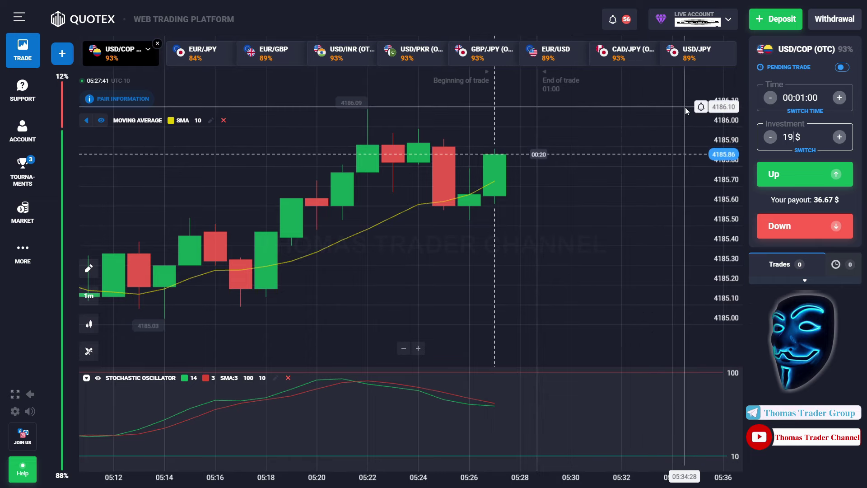
pyautogui.click(623, 53)
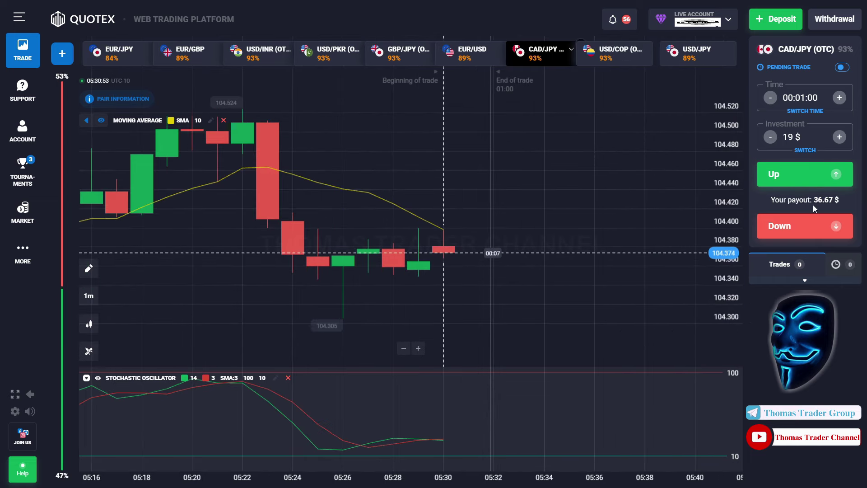
pyautogui.click(827, 226)
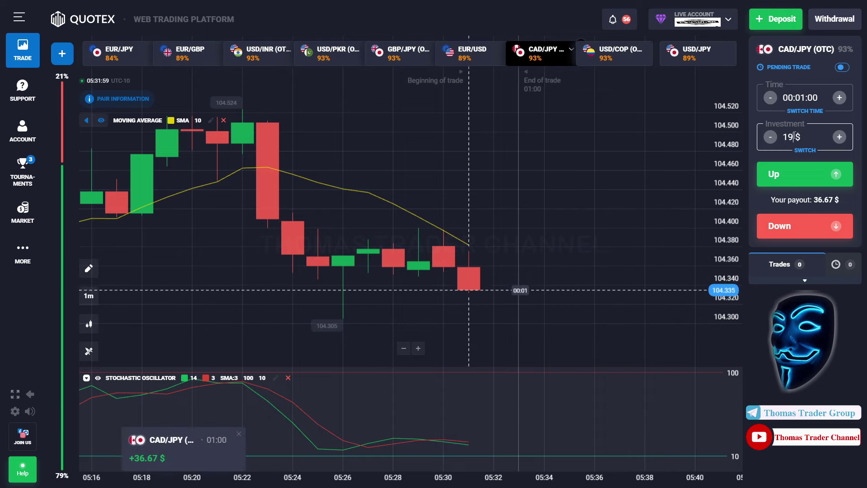
# Replace the 19 $ stake with 36 $ and place a Down trade on CAD/JPY (OTC).
pyautogui.press('BackSpace')
pyautogui.press('BackSpace')
pyautogui.write('36')
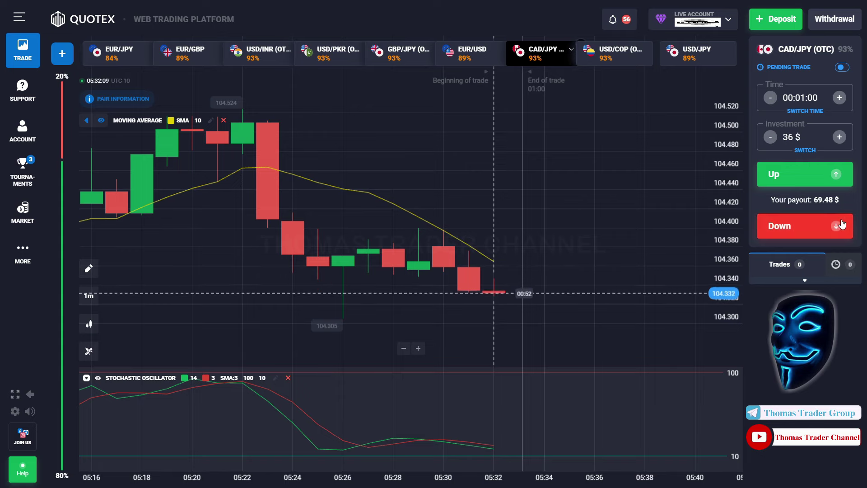
pyautogui.click(841, 224)
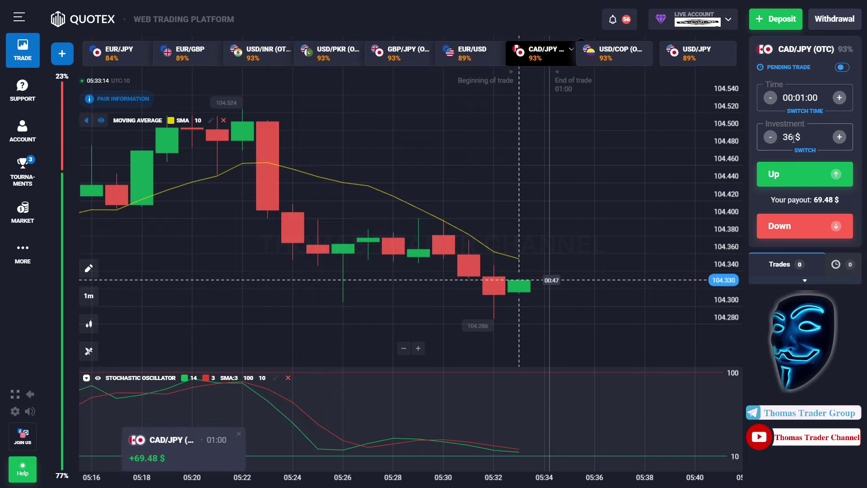
# Place a 69 $ Up trade on GBP/JPY (OTC), then start entering a 133 $ stake.
pyautogui.click(793, 136)
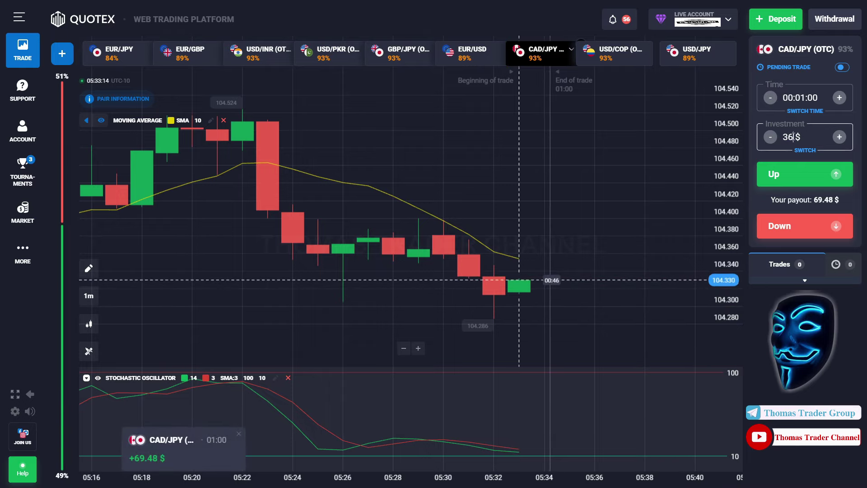
pyautogui.press('BackSpace')
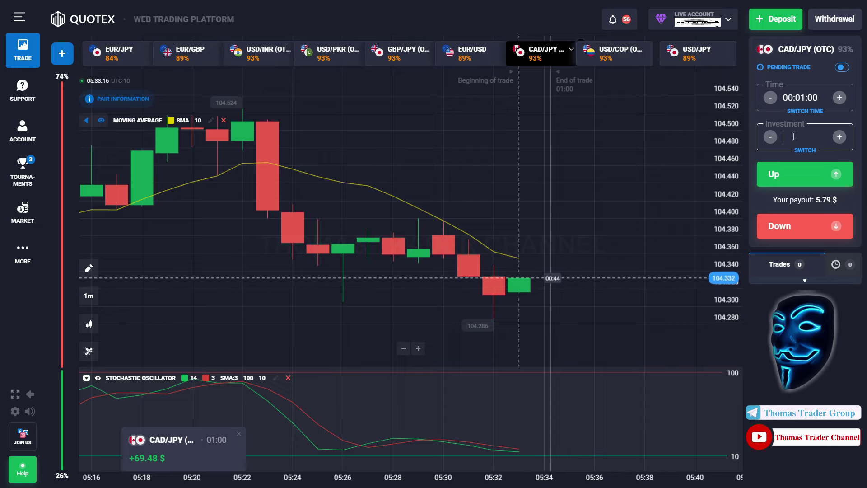
pyautogui.press('BackSpace')
pyautogui.write('69 $')
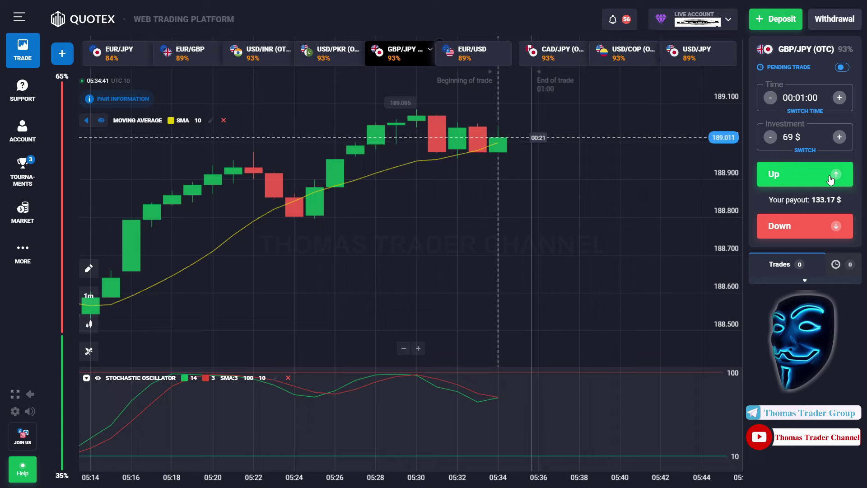
pyautogui.click(829, 179)
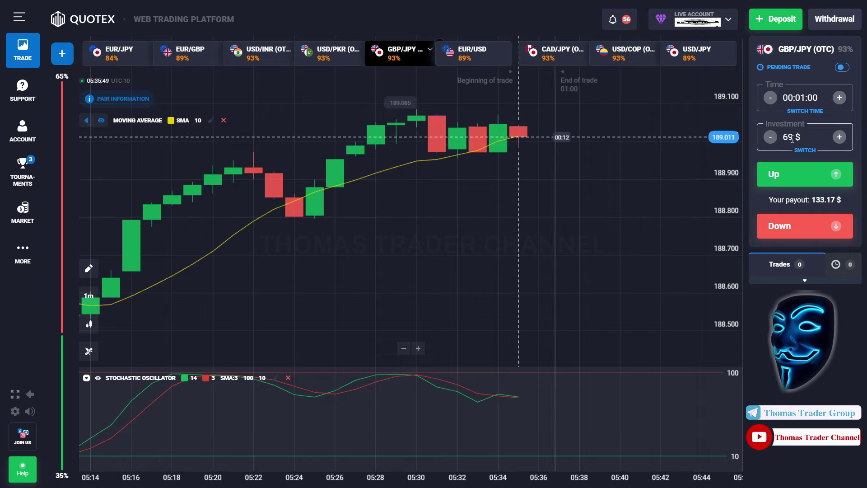
pyautogui.write('133')
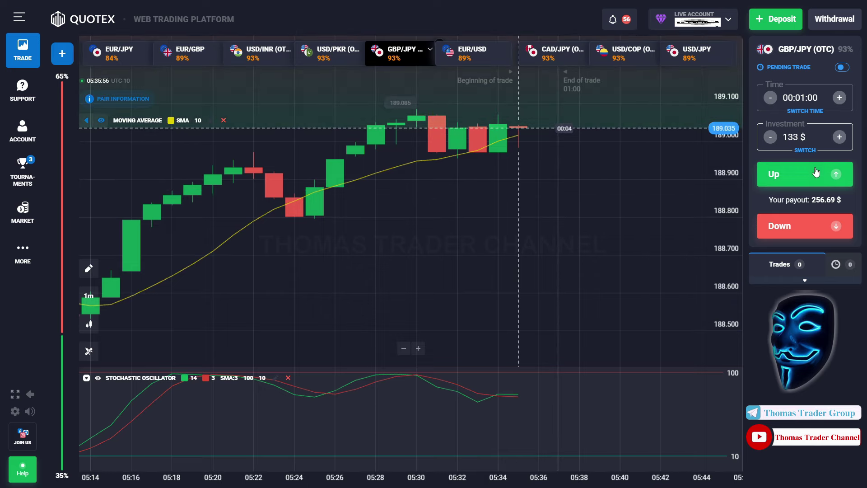
# Place a 133 $ Up trade on GBP/JPY (OTC), then enter a 256 $ stake on USD/INR (OTC).
pyautogui.click(816, 172)
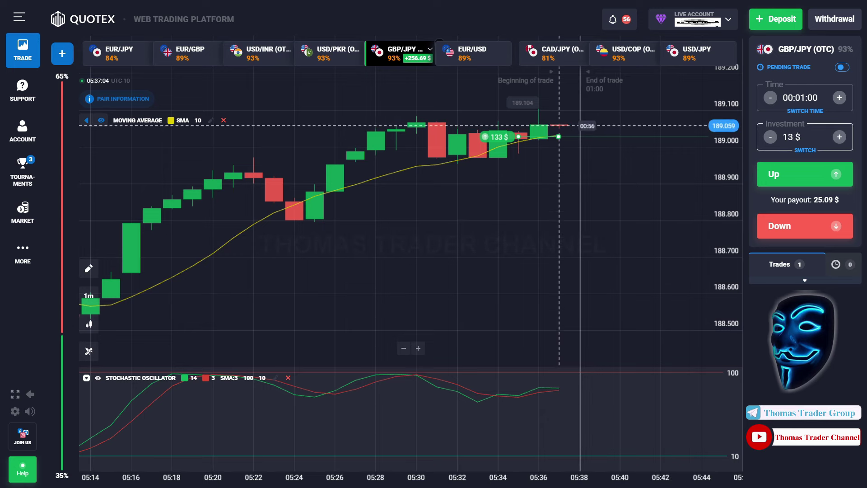
pyautogui.write('56')
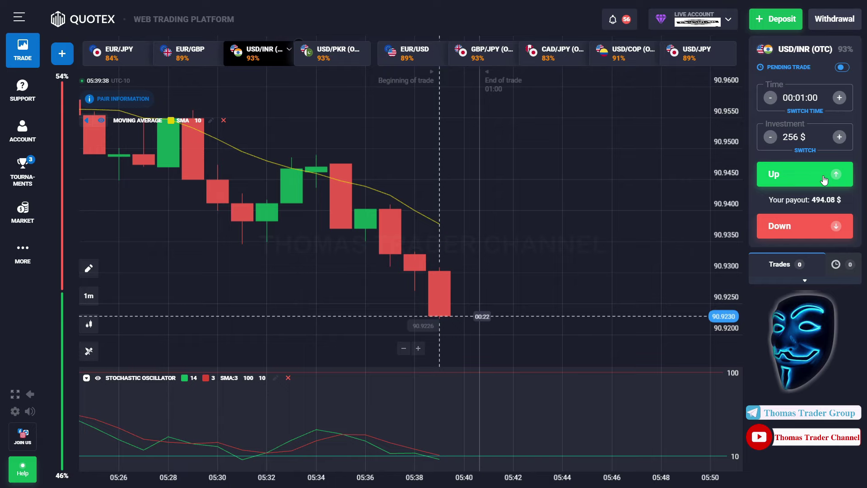
# Place a 256 $ Up trade on USD/INR (OTC), then set the stake to 494 $.
pyautogui.click(823, 180)
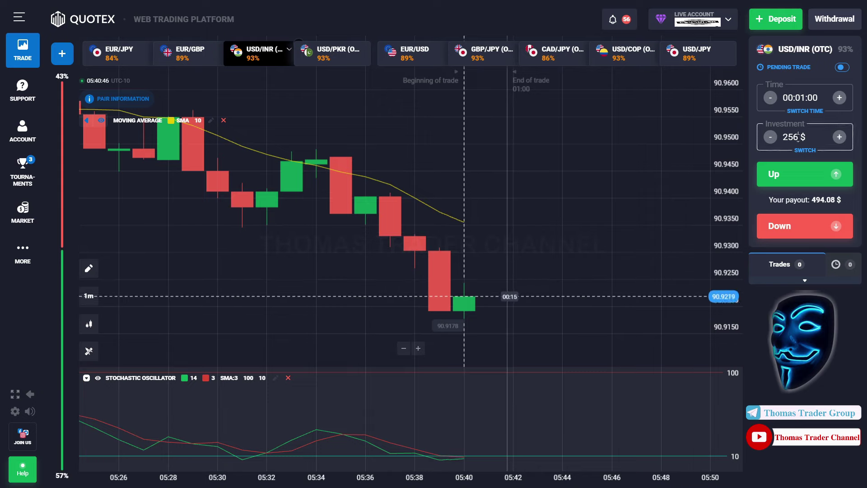
pyautogui.write('494')
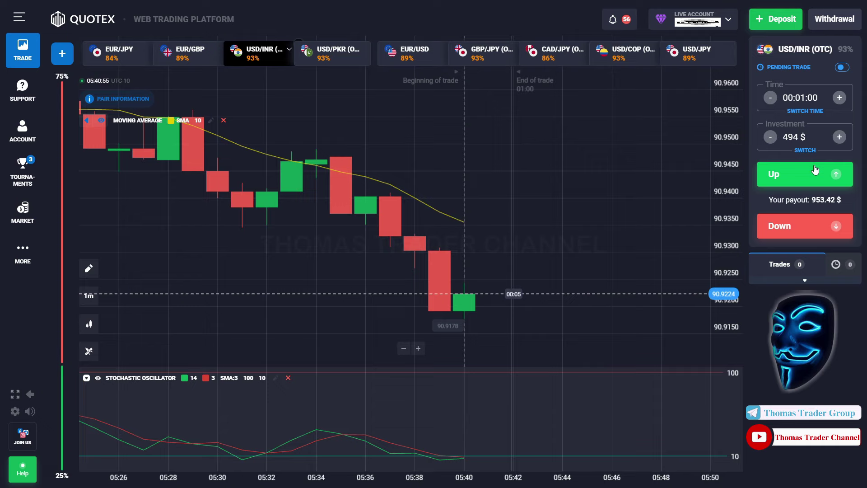
# Place a 494 $ Up trade on USD/INR (OTC), then start replacing the stake with 953 $.
pyautogui.click(815, 170)
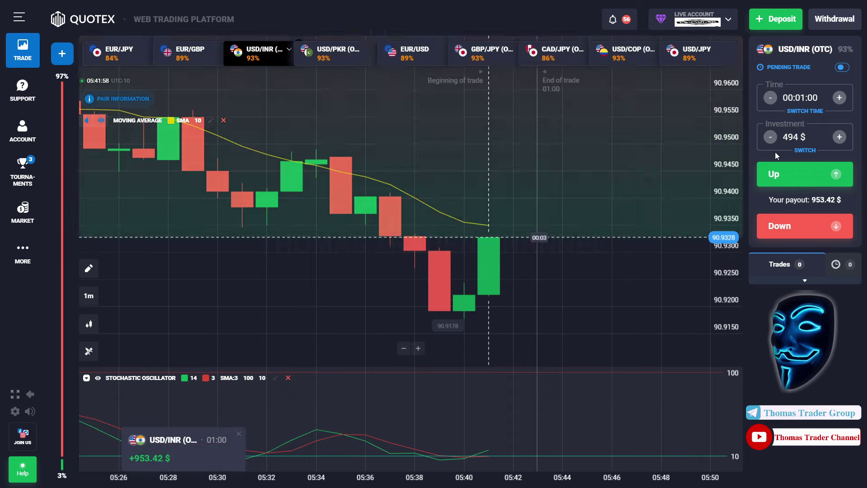
pyautogui.press('BackSpace')
pyautogui.press('BackSpace')
pyautogui.write('9')
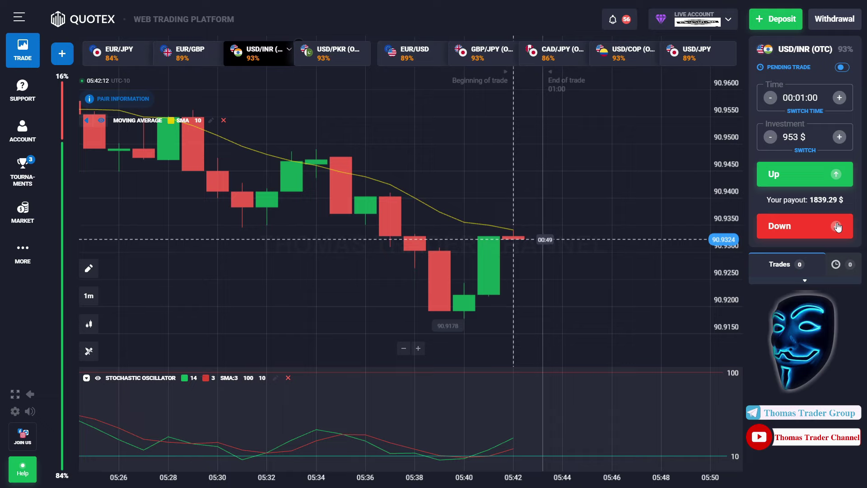
# Place a 953 $ Down trade on USD/INR (OTC), then start entering a 1,839 $ stake.
pyautogui.click(836, 226)
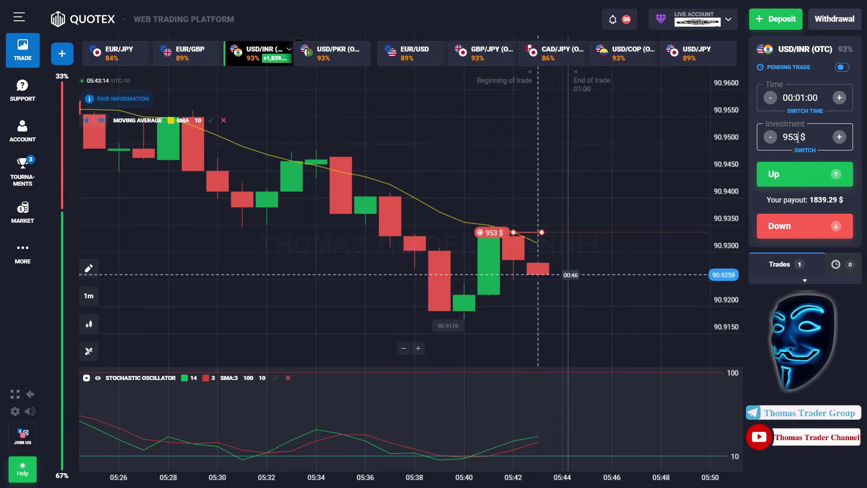
pyautogui.press('BackSpace')
pyautogui.press('BackSpace')
pyautogui.press('BackSpace')
pyautogui.write('18')
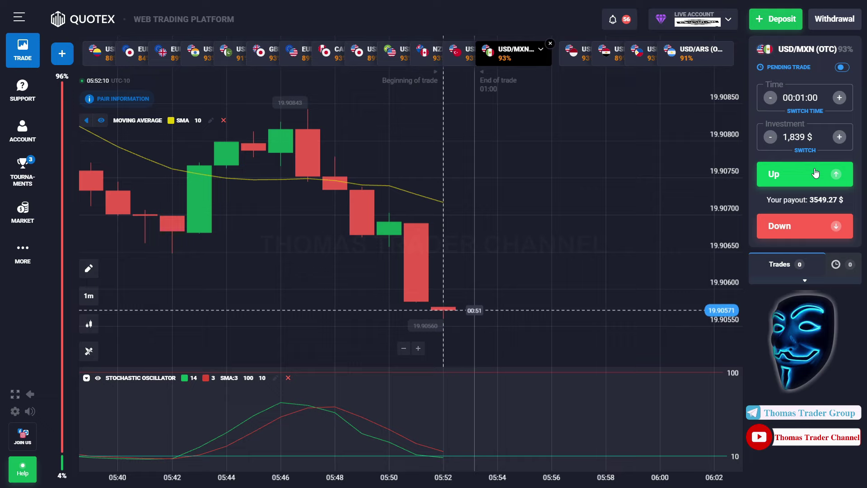
# Place a 1,839 $ one-minute Up trade on USD/MXN (OTC).
pyautogui.click(815, 173)
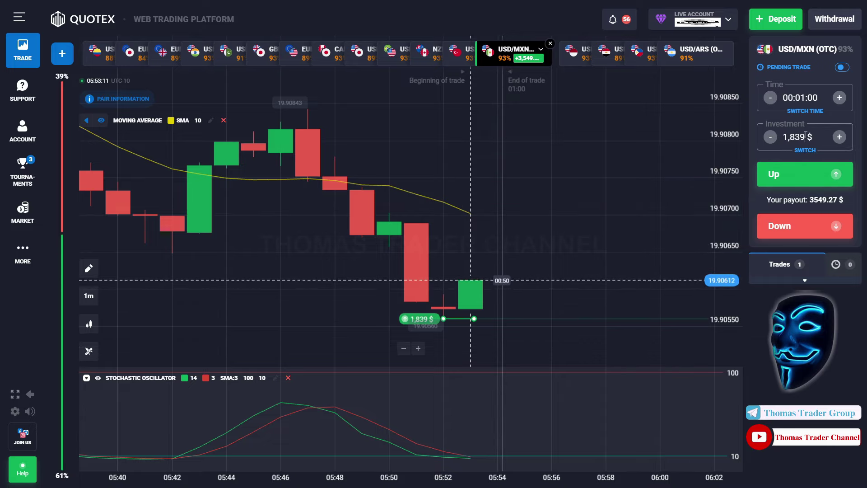
# Clear the 3,549 $ stake that exceeds the maximum and open 887 $ Up trades on USD/EGP (OTC).
pyautogui.write('3549')
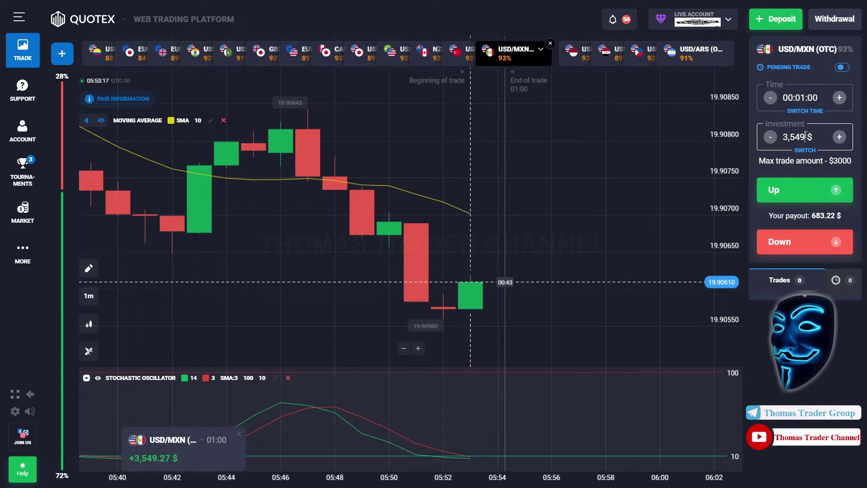
pyautogui.press('BackSpace')
pyautogui.press('BackSpace')
pyautogui.press('BackSpace')
pyautogui.press('BackSpace')
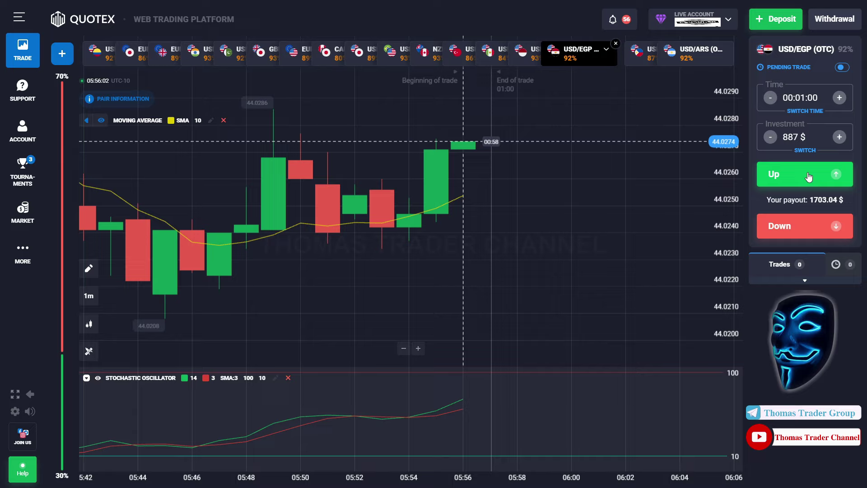
pyautogui.click(808, 176)
pyautogui.click(808, 176)
pyautogui.click(808, 176)
pyautogui.click(808, 176)
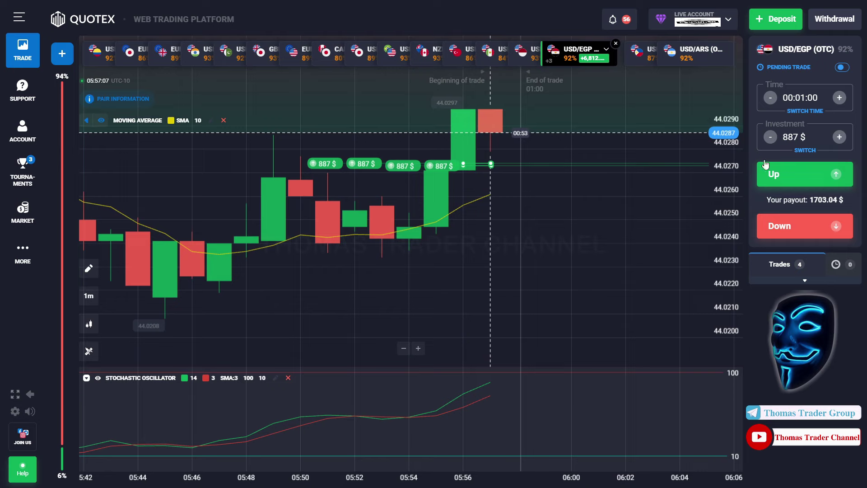
# Replace the 887 $ USD/EGP (OTC) stake with 973 $.
pyautogui.press('BackSpace')
pyautogui.press('BackSpace')
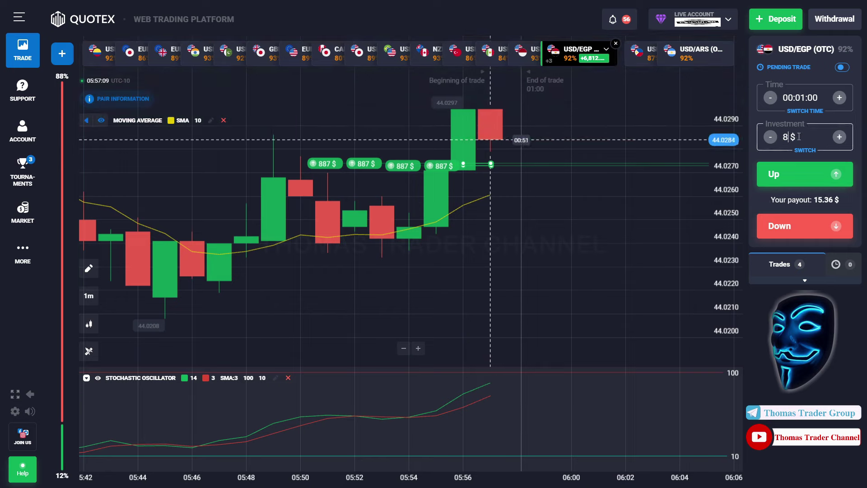
pyautogui.write('97')
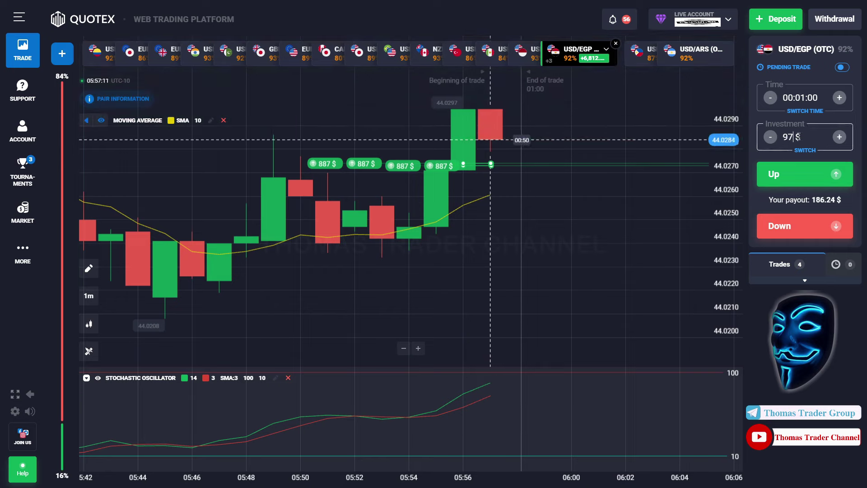
pyautogui.write('3')
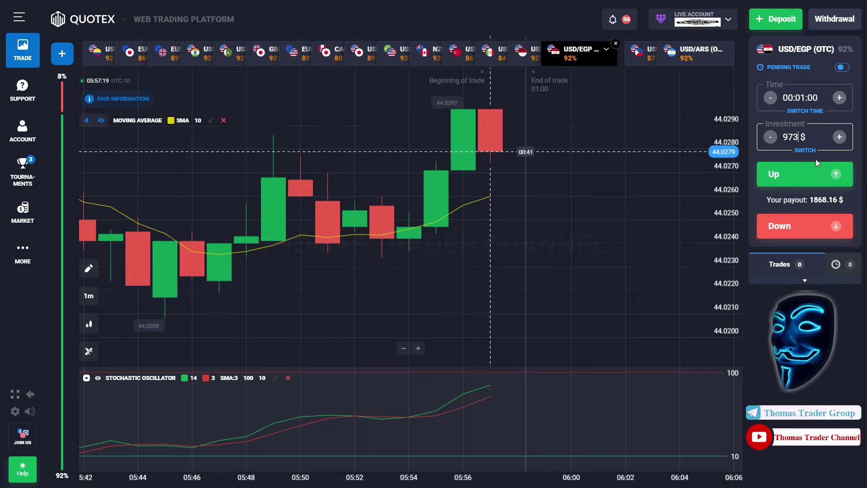
# Open four 973 $ one-minute Up trades on USD/EGP (OTC) in quick succession.
pyautogui.click(826, 172)
pyautogui.click(826, 171)
pyautogui.click(827, 171)
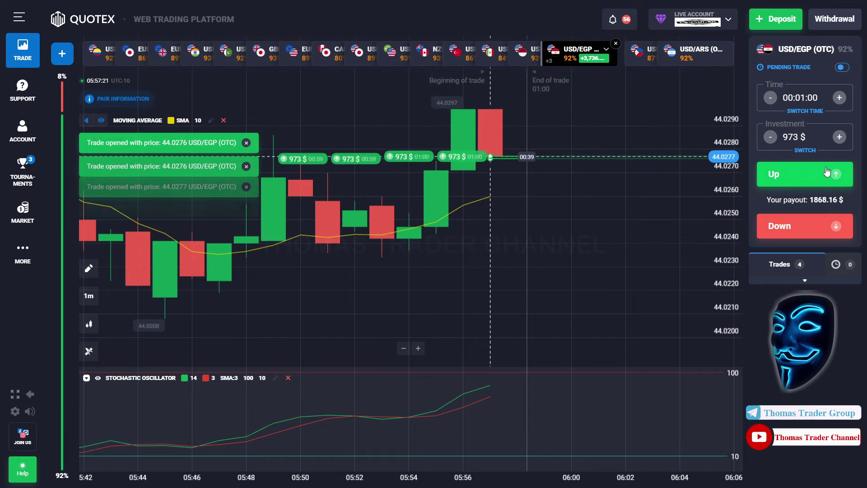
pyautogui.click(826, 172)
pyautogui.click(826, 171)
pyautogui.click(827, 171)
pyautogui.click(826, 171)
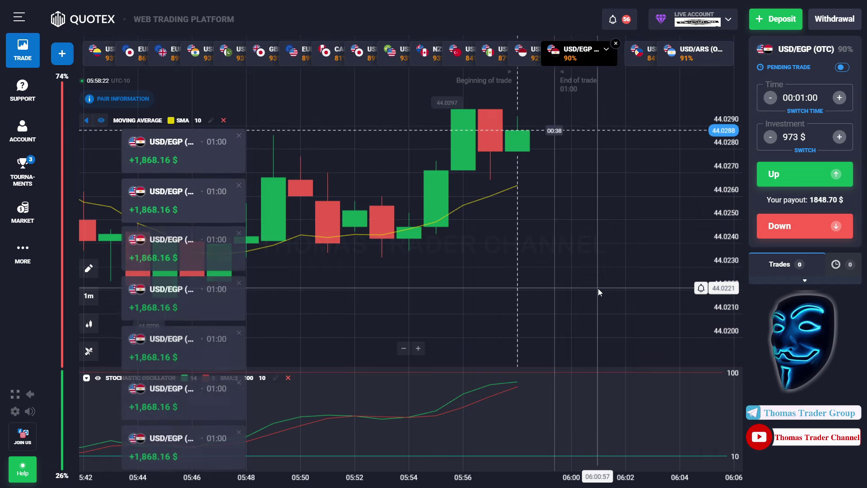
# Replace the USD/PHP (OTC) stake with 1,000 $ for a 1840.00 $ payout.
pyautogui.click(800, 137)
pyautogui.press('BackSpace')
pyautogui.press('BackSpace')
pyautogui.press('BackSpace')
pyautogui.write('10')
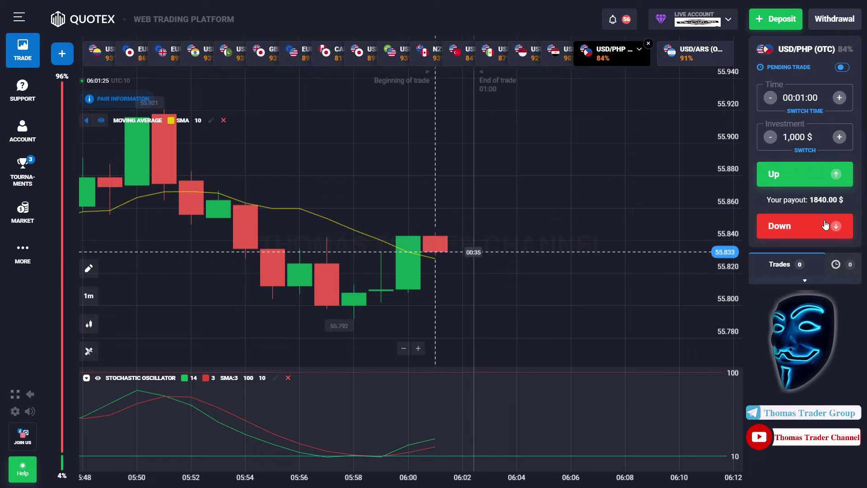
# Stack 1,000 $ one-minute Down trades on USD/PHP (OTC), around thirteen in total.
pyautogui.click(826, 224)
pyautogui.click(825, 225)
pyautogui.click(826, 225)
pyautogui.click(825, 225)
pyautogui.click(825, 224)
pyautogui.click(825, 224)
pyautogui.click(825, 224)
pyautogui.click(825, 224)
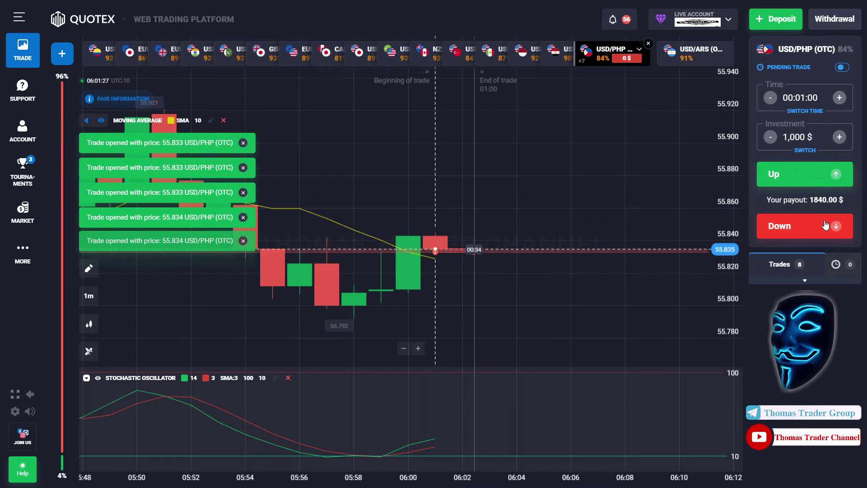
pyautogui.click(825, 224)
pyautogui.click(825, 224)
pyautogui.click(825, 224)
pyautogui.click(824, 225)
pyautogui.click(818, 223)
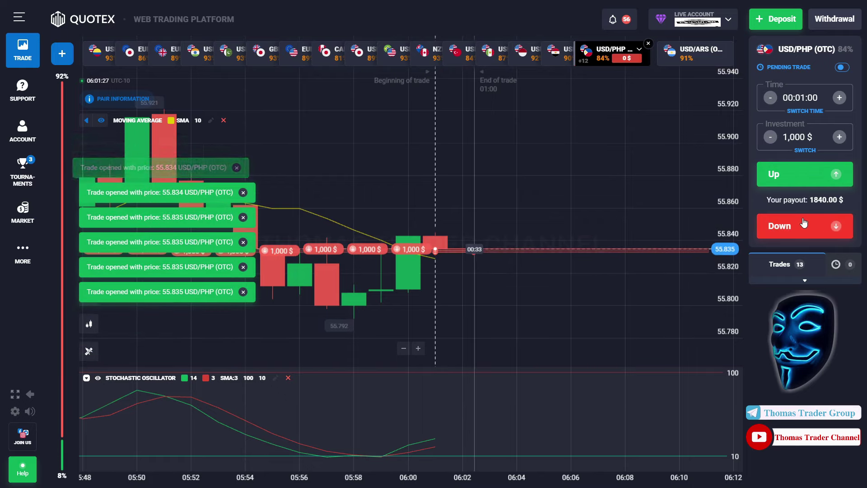
pyautogui.click(803, 222)
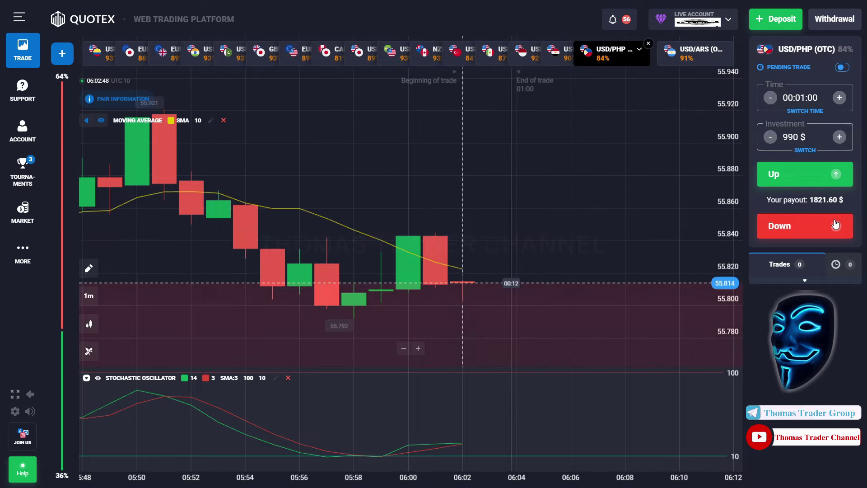
# Rapidly stack about 25 one-minute 990 $ Down trades on USD/PHP (OTC).
pyautogui.click(835, 224)
pyautogui.click(835, 224)
pyautogui.click(835, 224)
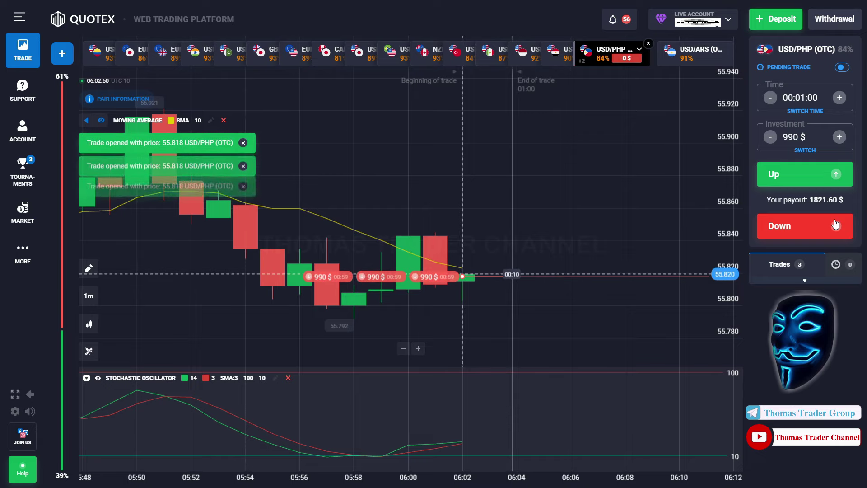
pyautogui.doubleClick(835, 224)
pyautogui.doubleClick(836, 224)
pyautogui.doubleClick(835, 224)
pyautogui.tripleClick(835, 224)
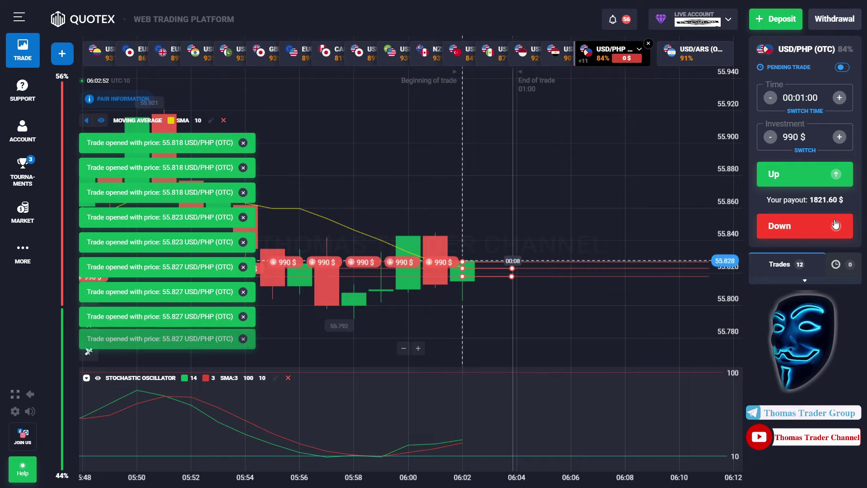
pyautogui.tripleClick(835, 224)
pyautogui.tripleClick(835, 224)
pyautogui.tripleClick(835, 224)
pyautogui.tripleClick(835, 224)
pyautogui.click(835, 225)
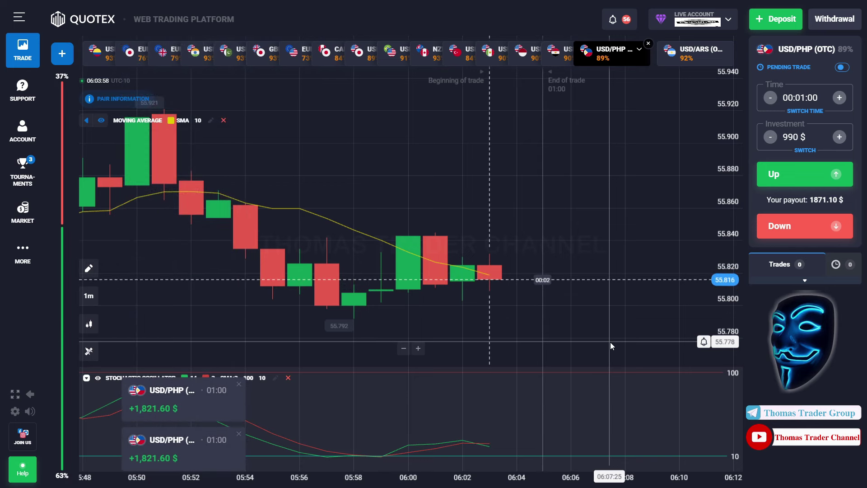
# Expand the trades list to show the closed 990 $ USD/PHP trades at +1,821.60 $ each.
pyautogui.click(776, 281)
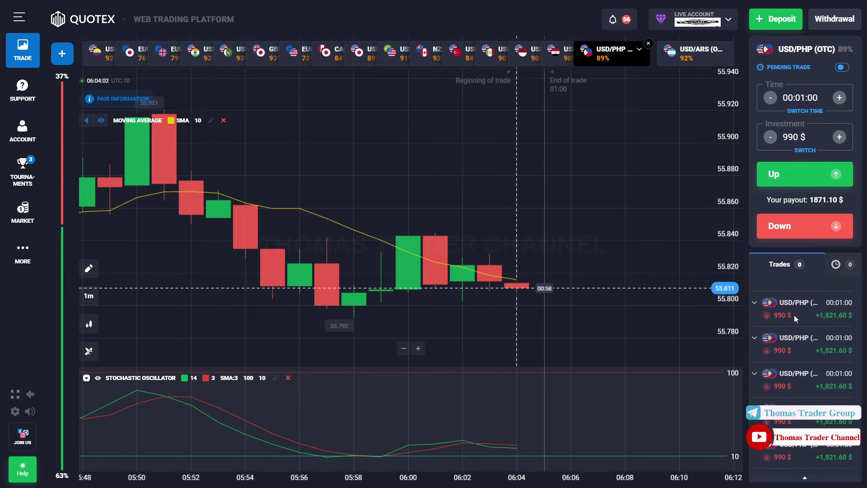